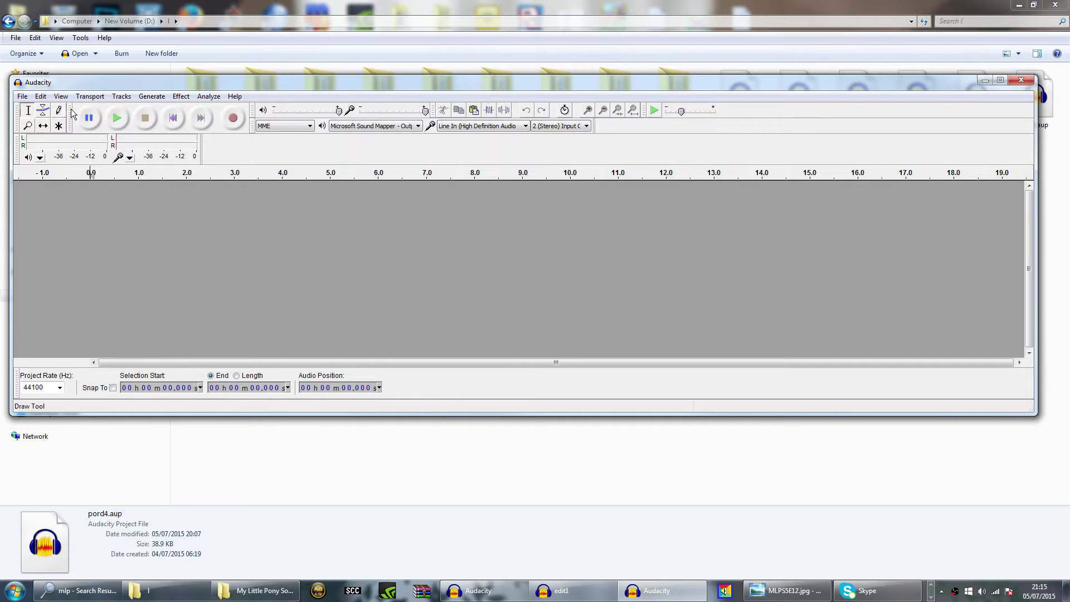
Import '08 - Winter Wrap Up.mp3' from the soundtrack folder as a stereo track.
left_click(22, 96)
left_click(33, 120)
key("ctrl+v")
key("Return")
left_click(184, 232)
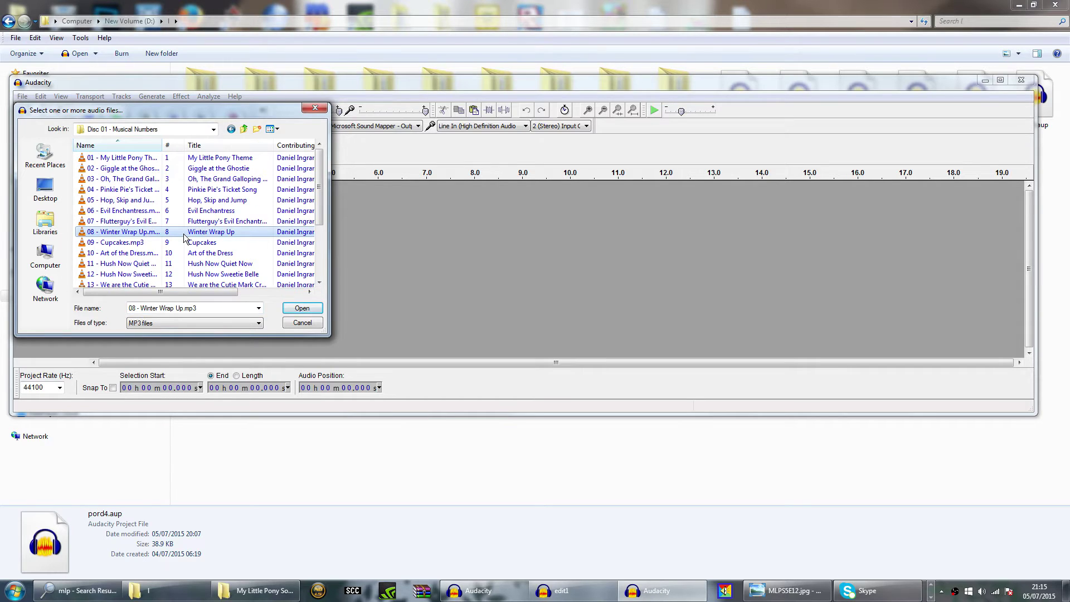
double_click(185, 233)
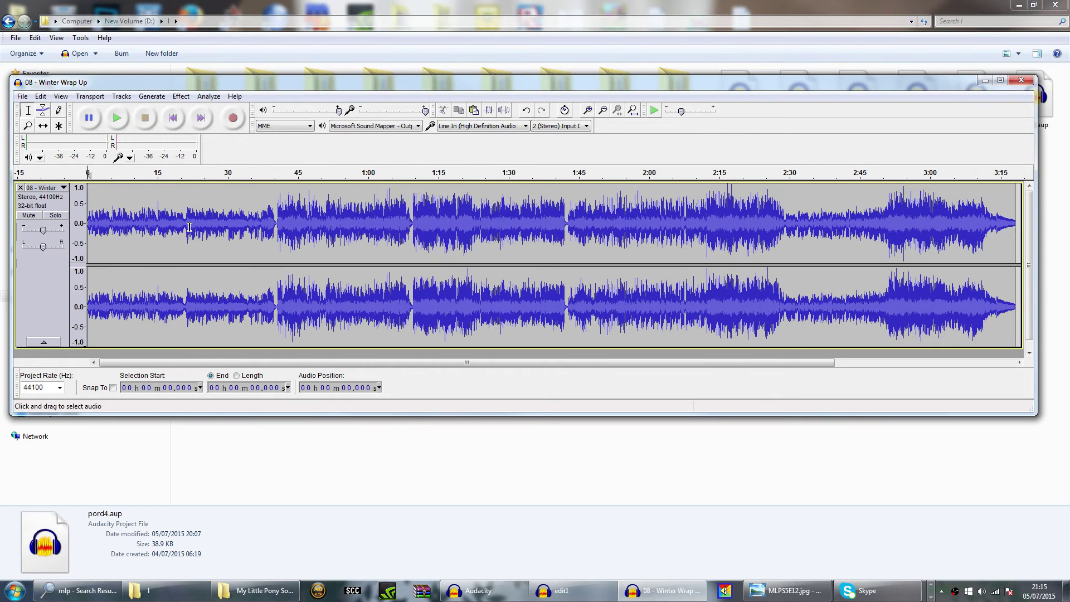
Maximize the project window and play the song's opening, then stop playback.
left_click(1001, 80)
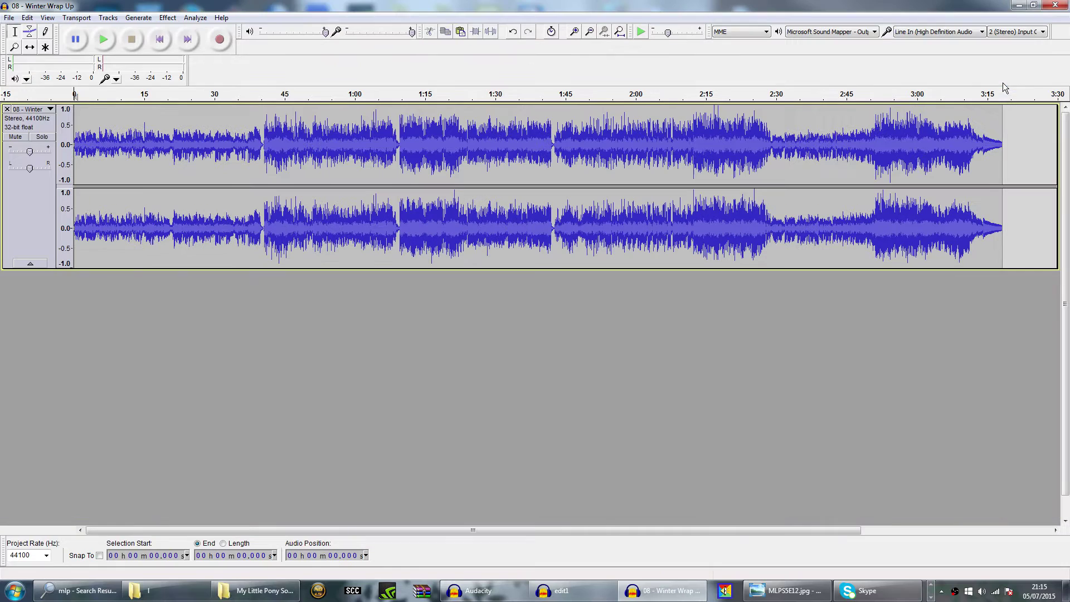
left_click(108, 46)
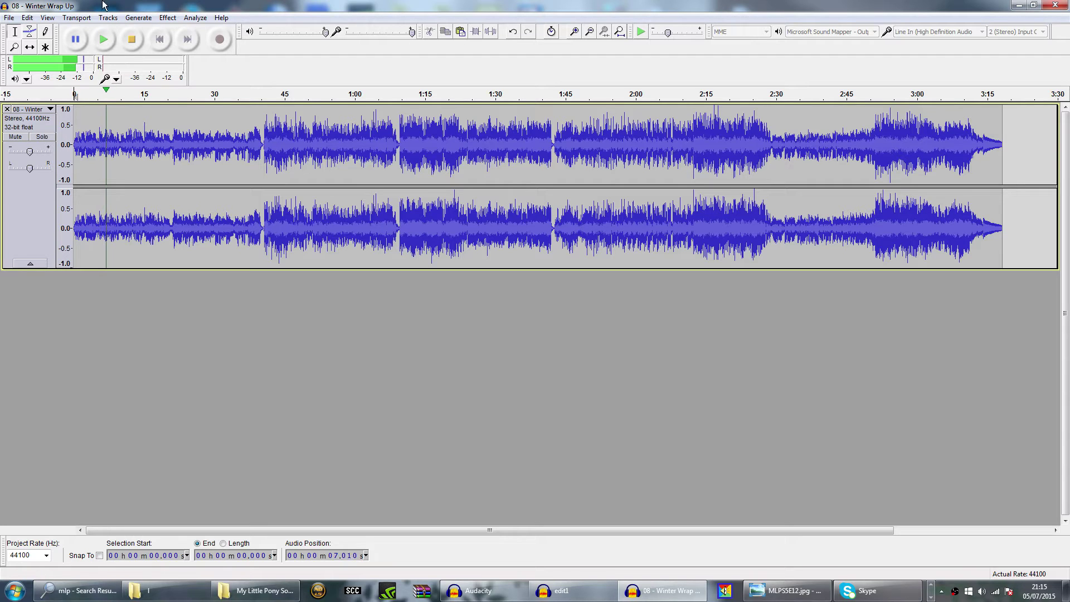
left_click(129, 44)
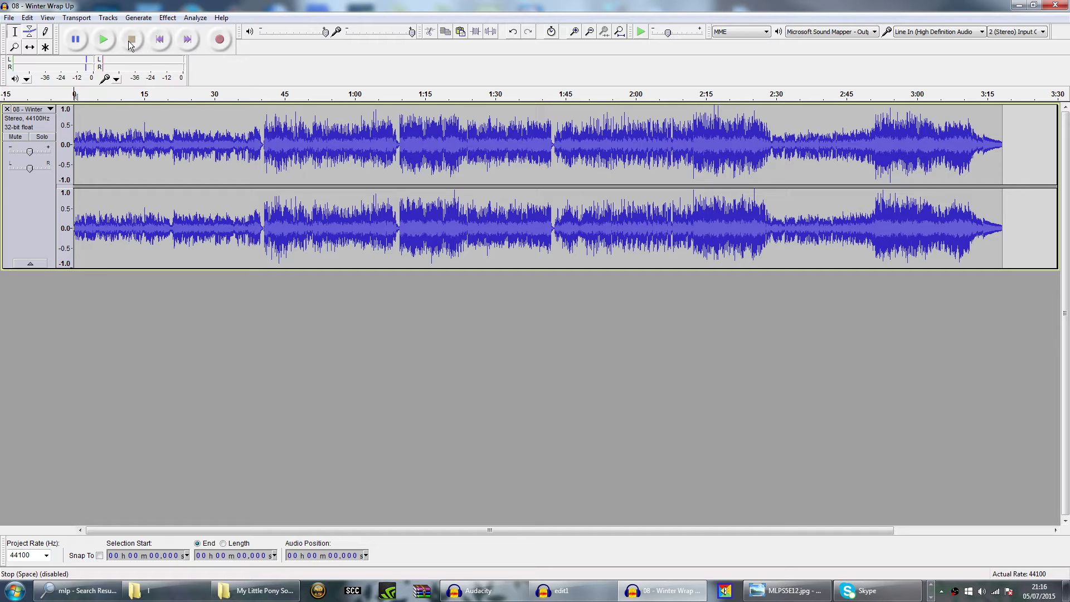
left_click(106, 18)
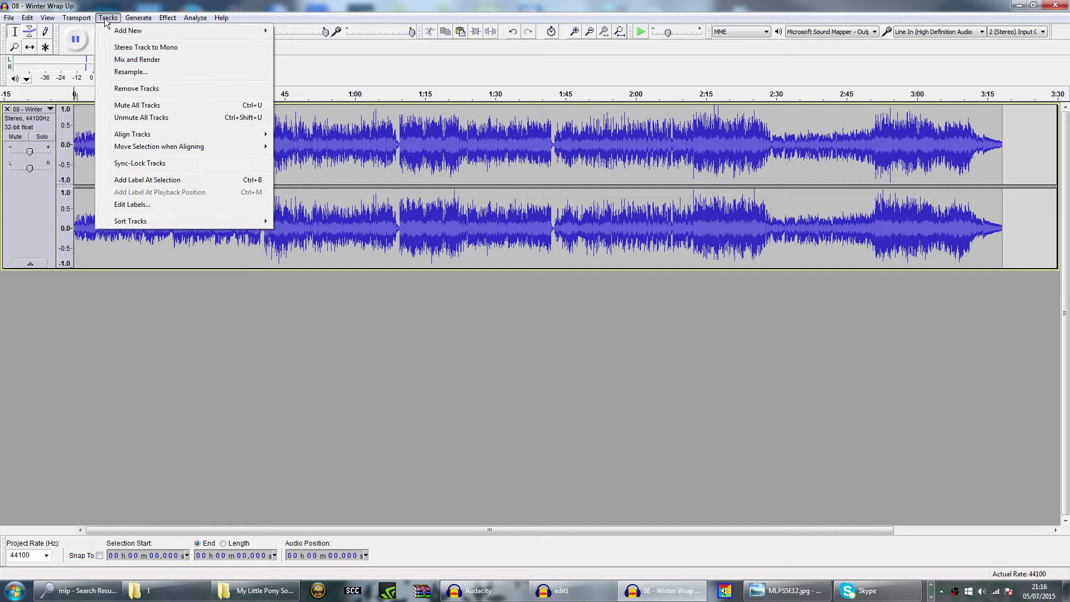
Add a new stereo track and copy the whole Winter Wrap Up clip.
mouse_move(114, 32)
left_click(355, 45)
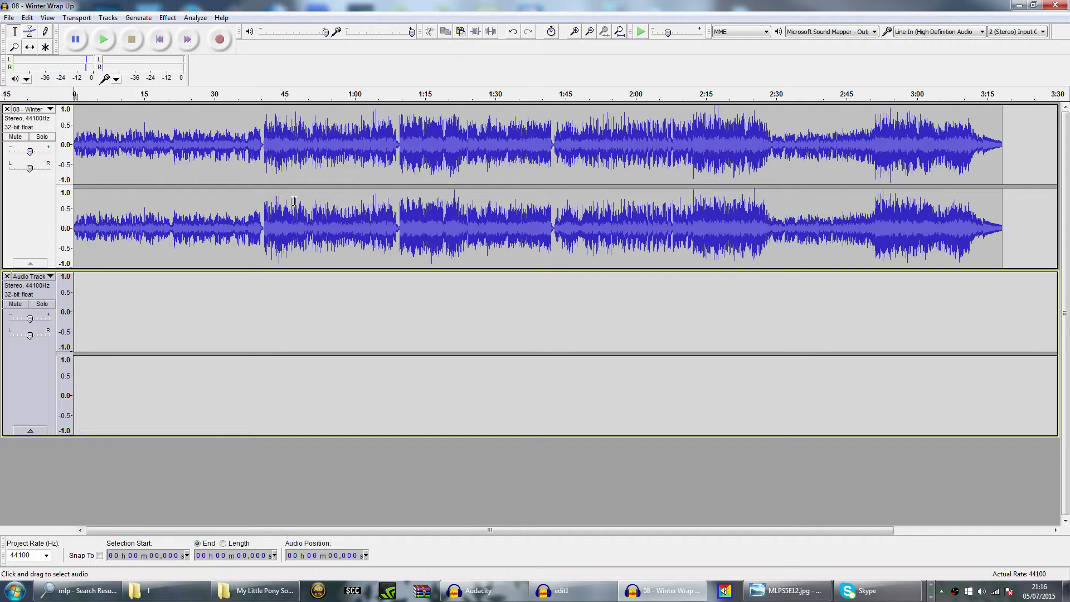
double_click(323, 142)
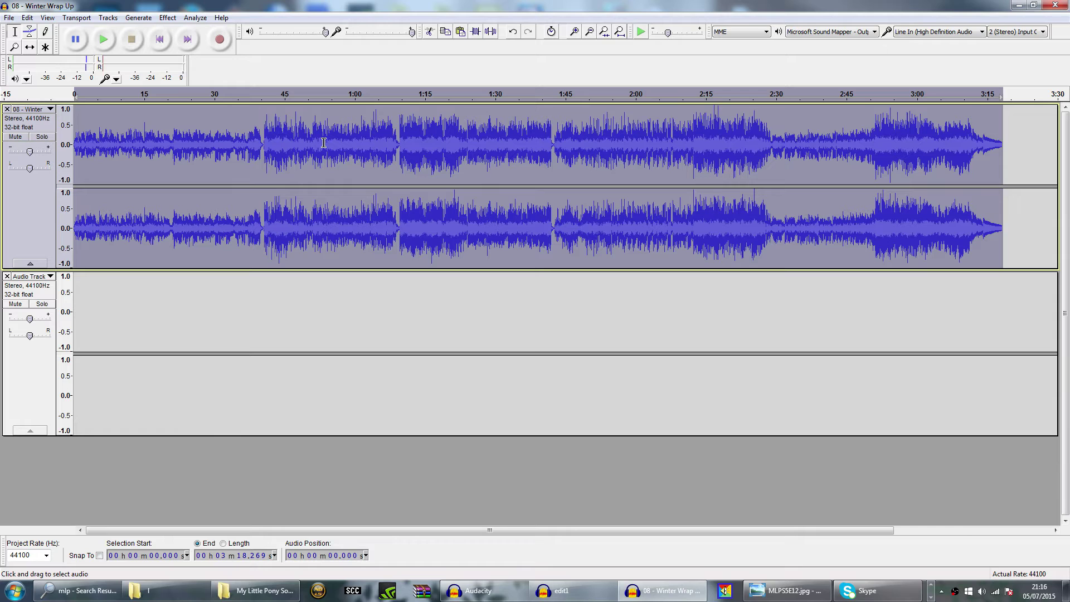
left_click(27, 17)
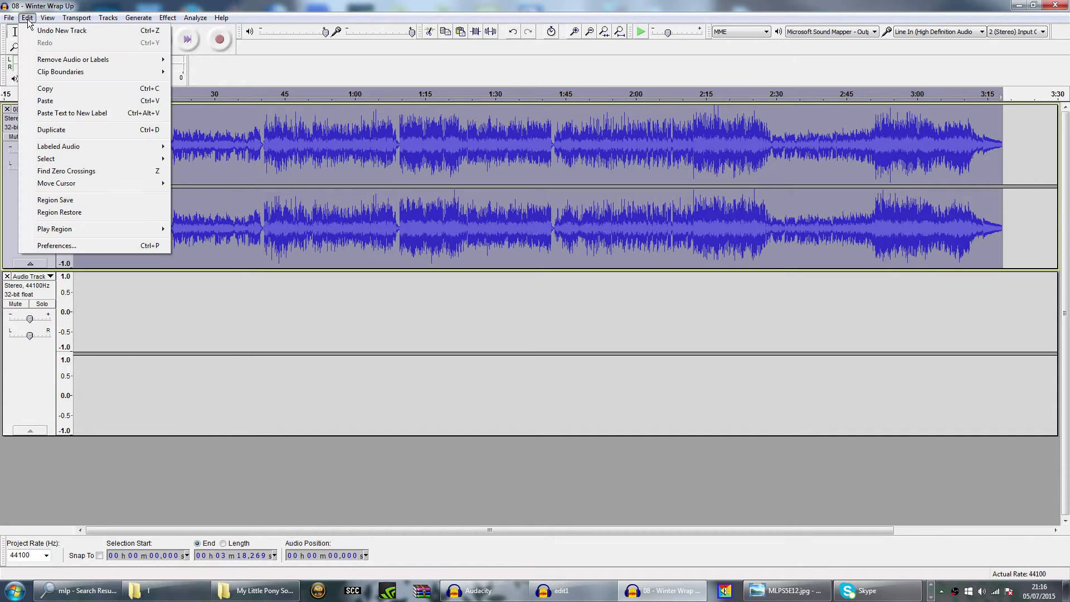
left_click(44, 89)
Paste the copied song at the start of the new stereo track.
left_click(122, 306)
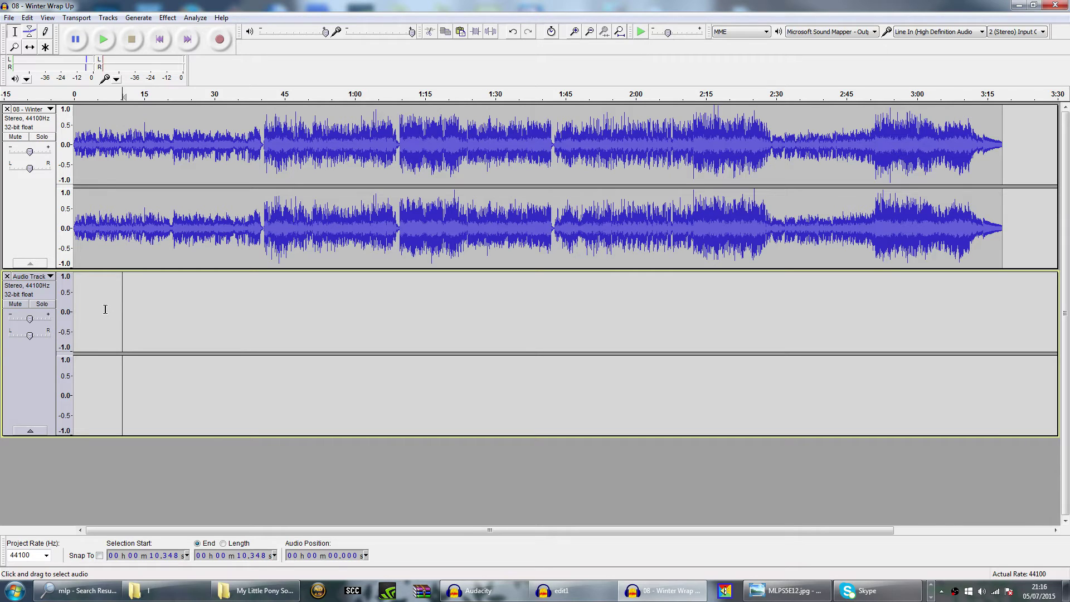
key("Home")
left_click(27, 17)
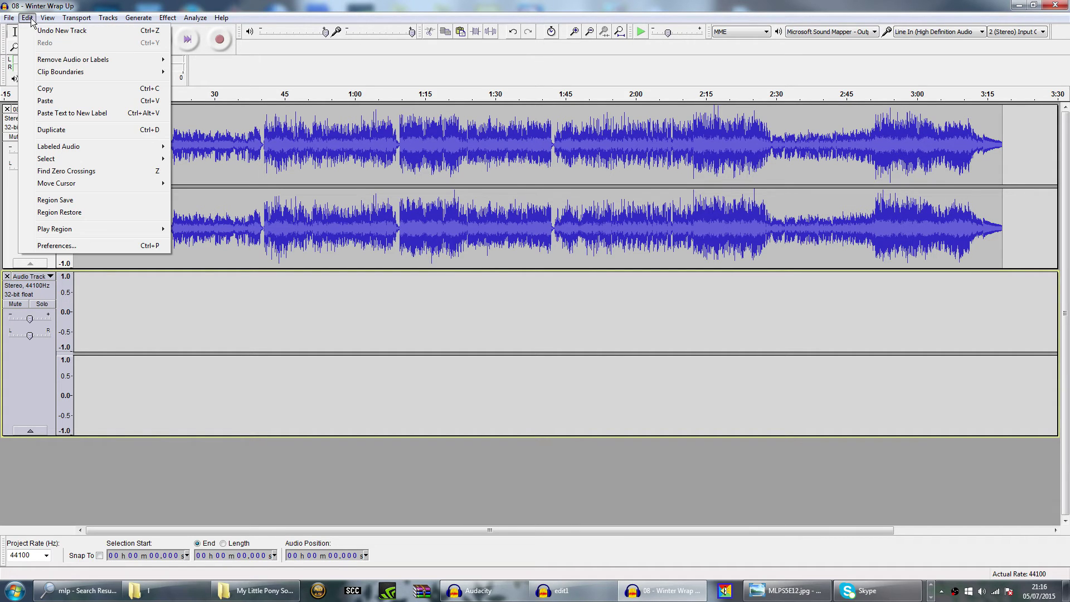
left_click(78, 101)
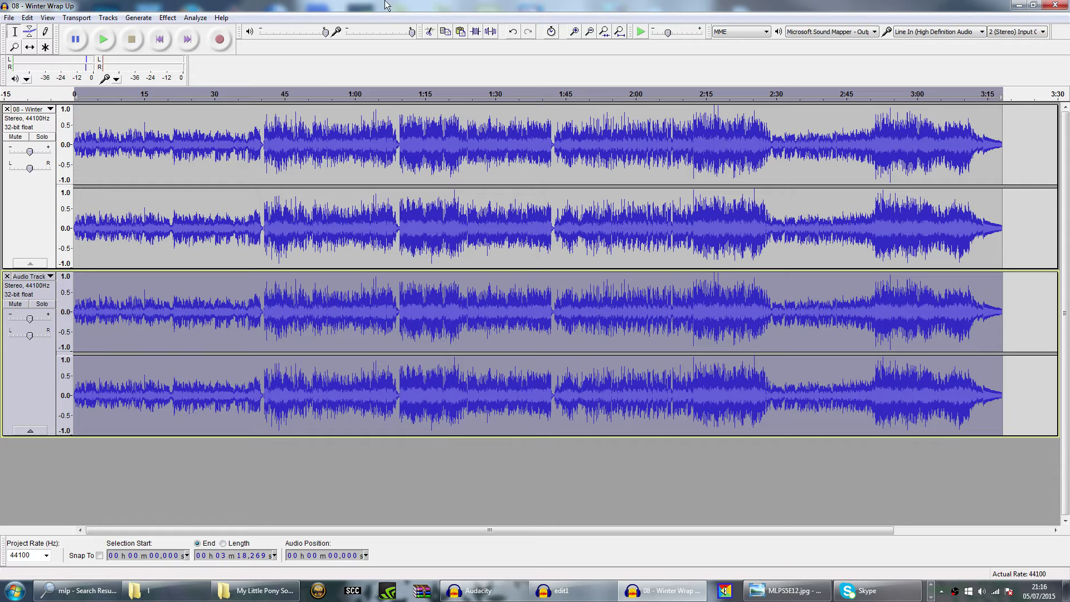
Apply Vocal Remover (Remove vocals, Simple) to the entire copied Audio Track.
left_click(516, 117)
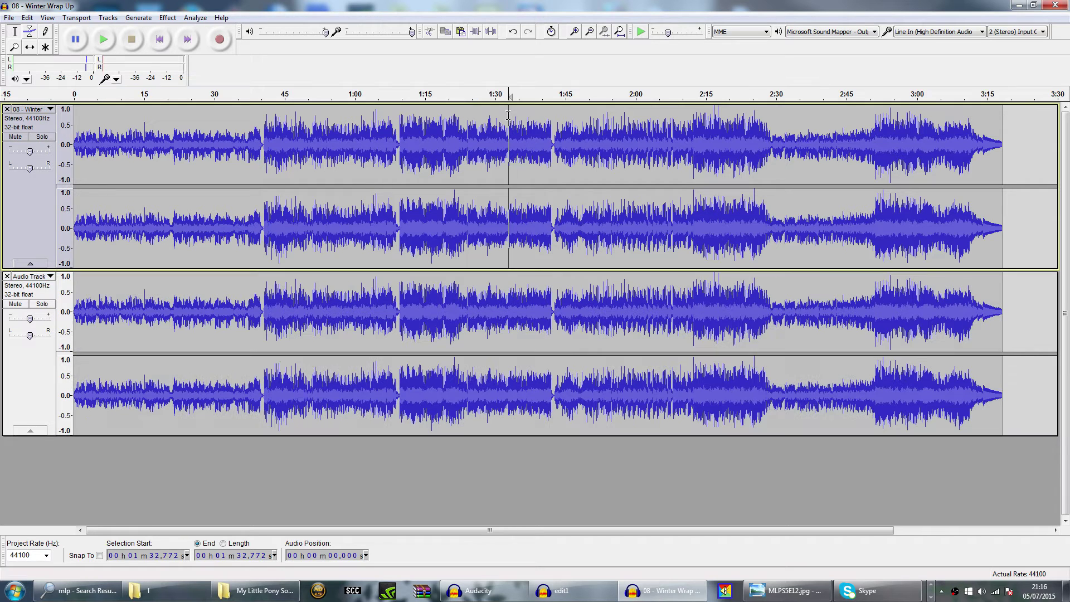
left_click(466, 288)
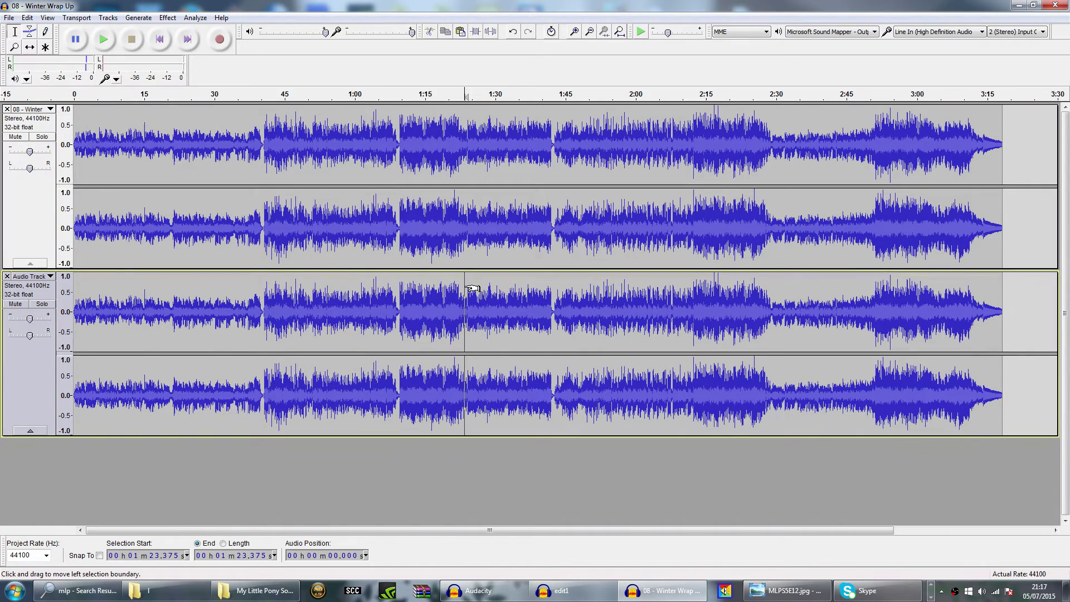
double_click(472, 287)
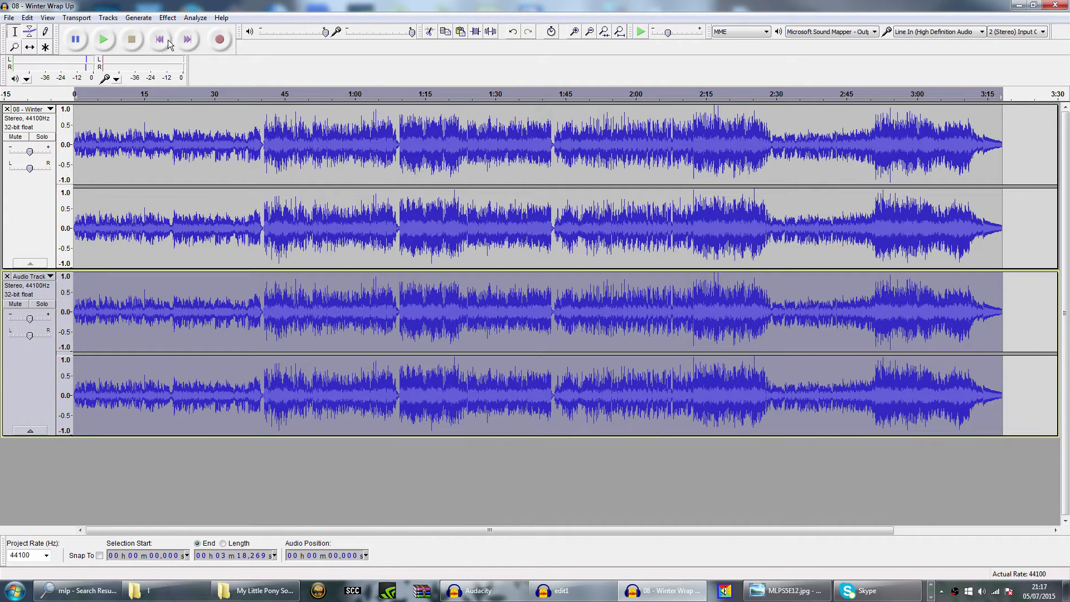
left_click(164, 21)
scroll(373, 349, "down", 10)
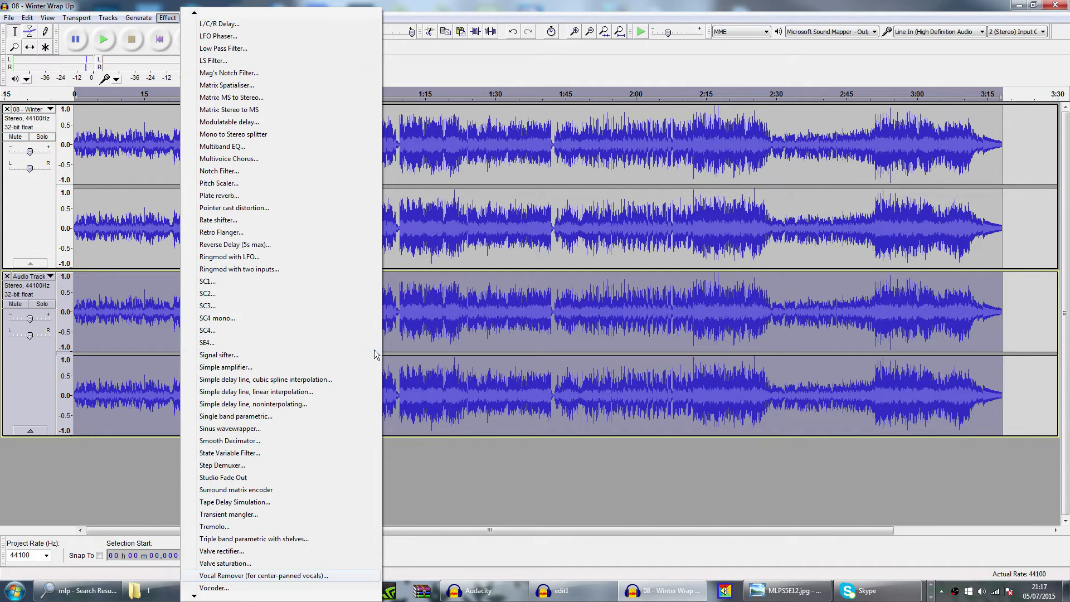
left_click(262, 551)
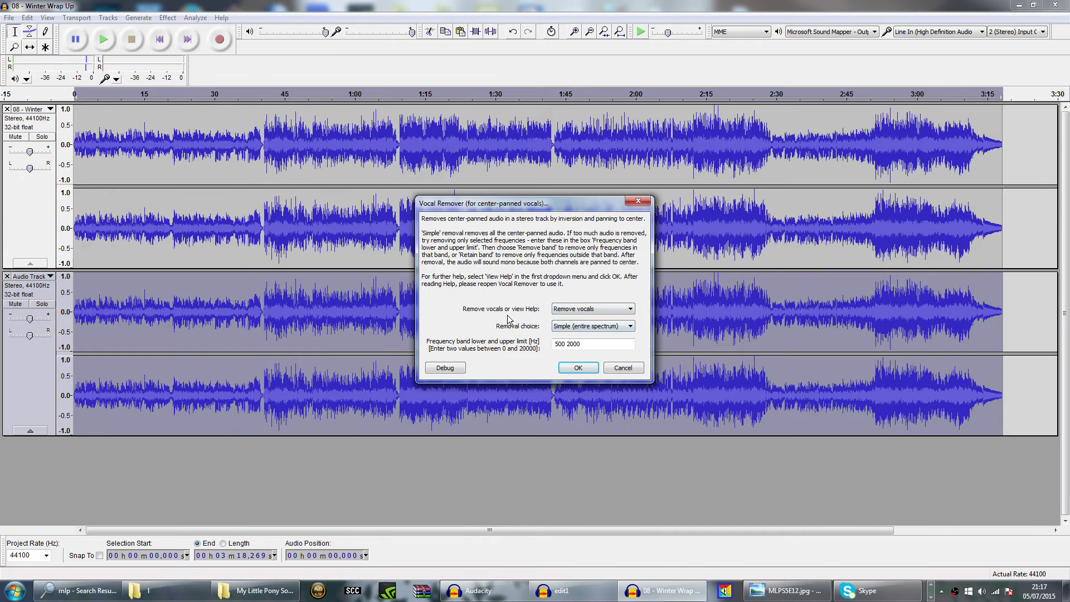
left_click(567, 306)
left_click(568, 306)
left_click(577, 368)
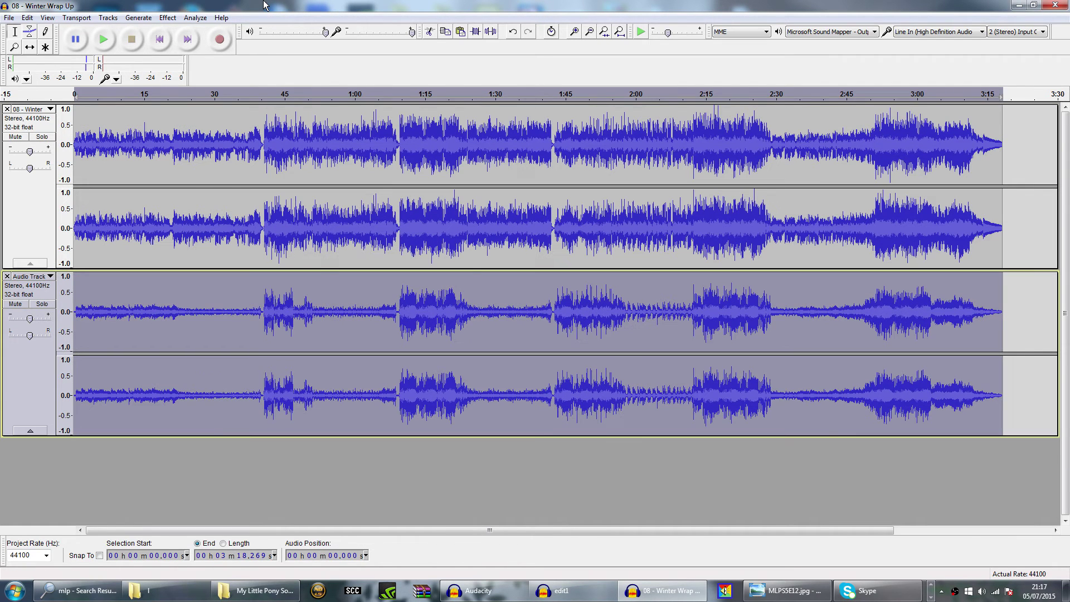
left_click(167, 18)
Capture the vocal-free copy as the Noise Removal noise profile.
scroll(222, 111, "up", 10)
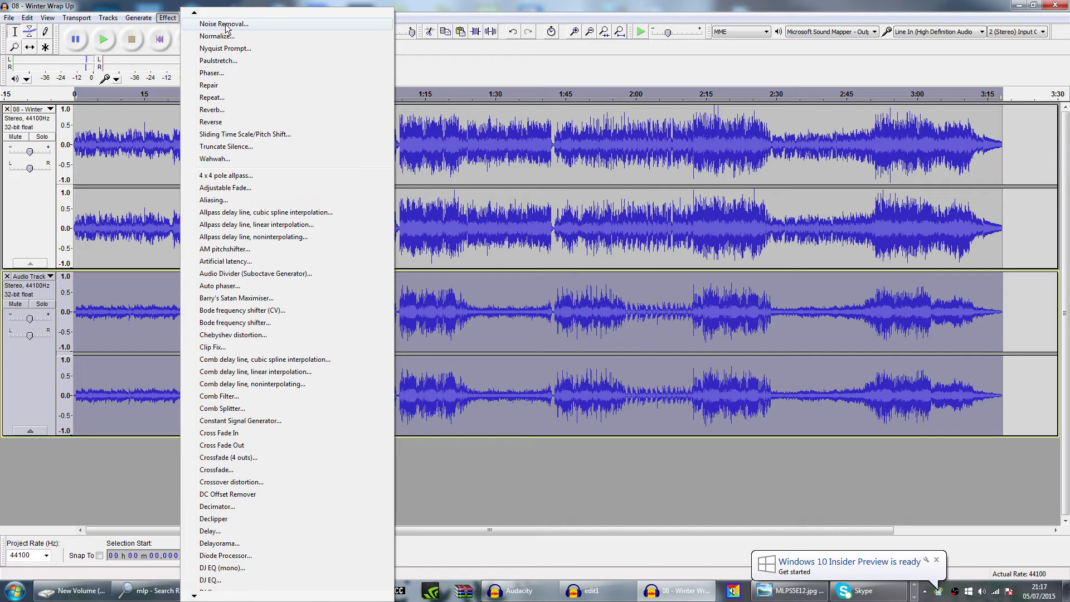
left_click(215, 24)
left_click(533, 231)
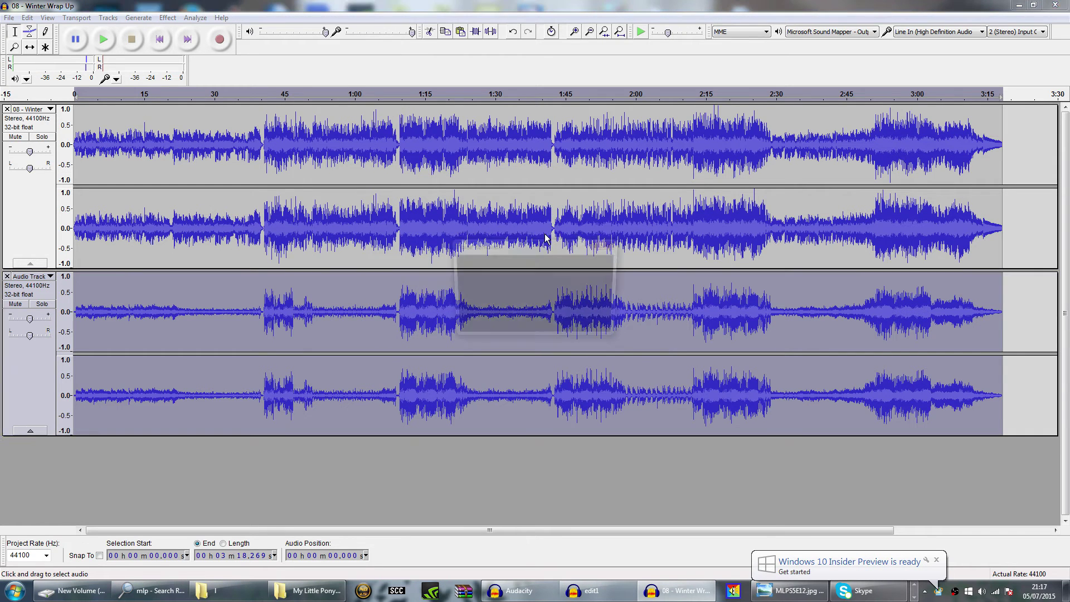
Apply Noise Removal (24 dB reduction, 150 Hz smoothing) to the original 08 - Winter track.
left_click(462, 229)
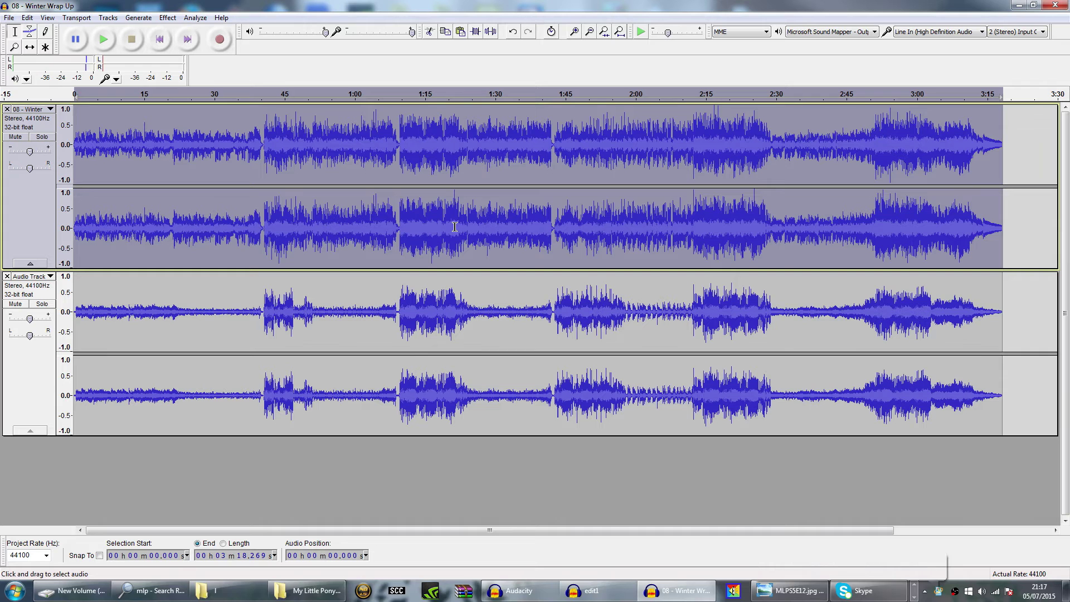
left_click(167, 17)
left_click(224, 28)
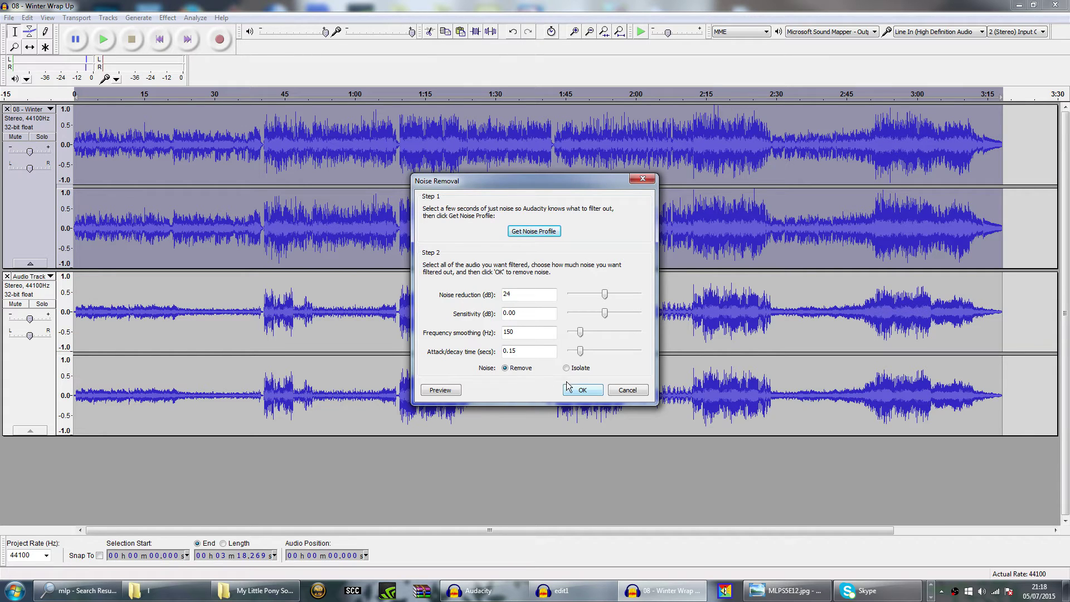
left_click(583, 390)
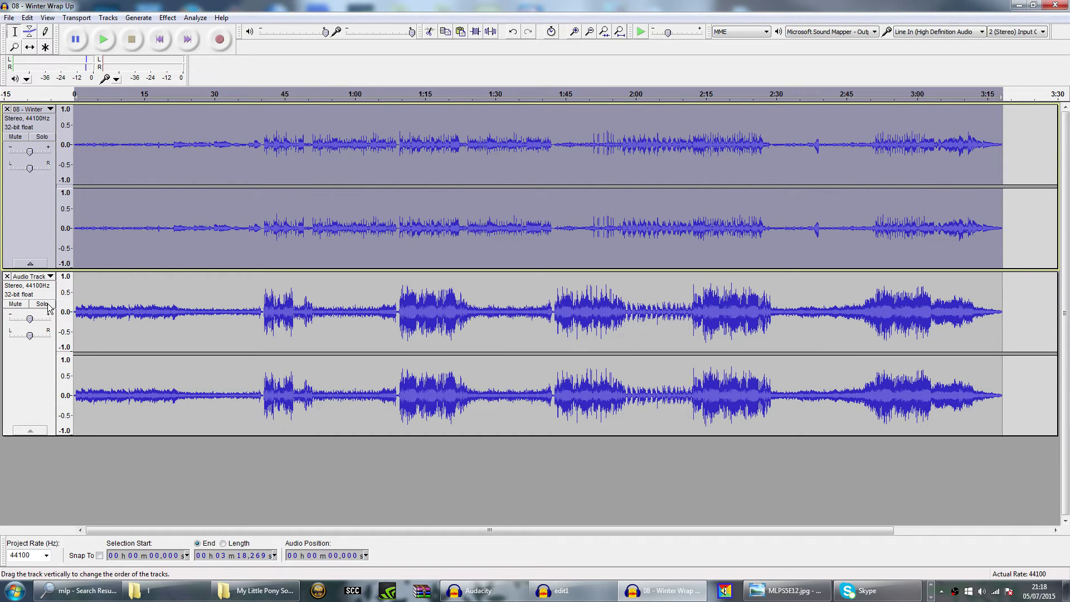
Solo the noise-reduced 08 - Winter track and play its opening, then stop.
left_click(47, 139)
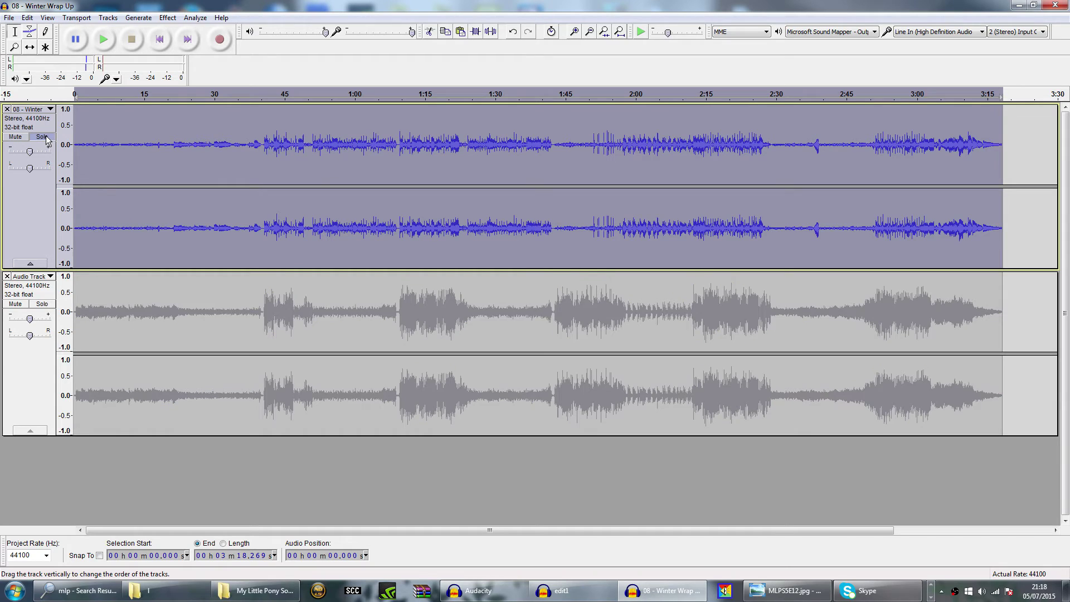
left_click(100, 39)
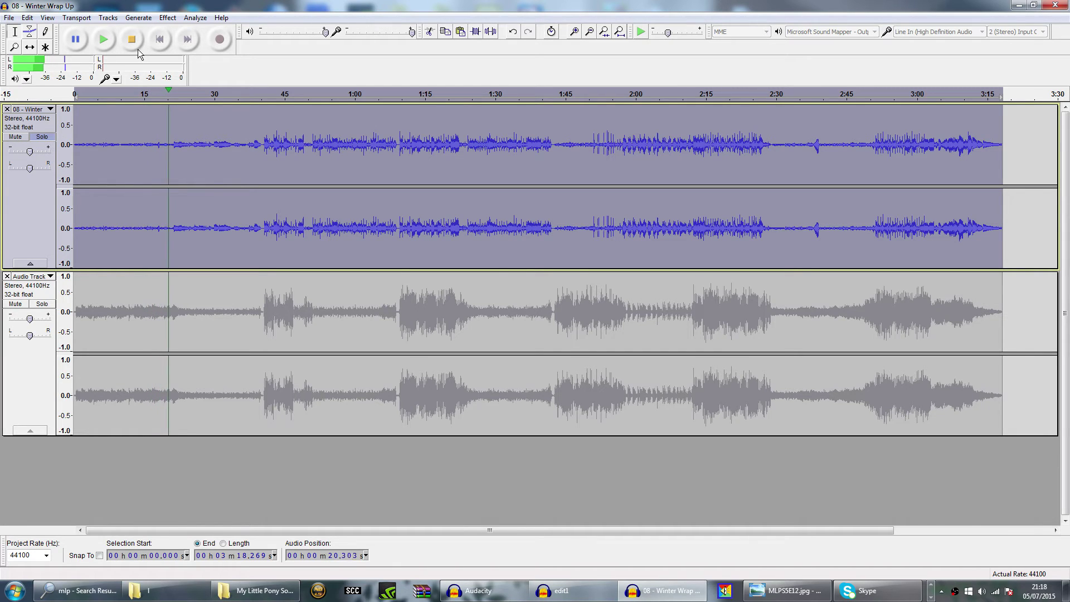
left_click(139, 49)
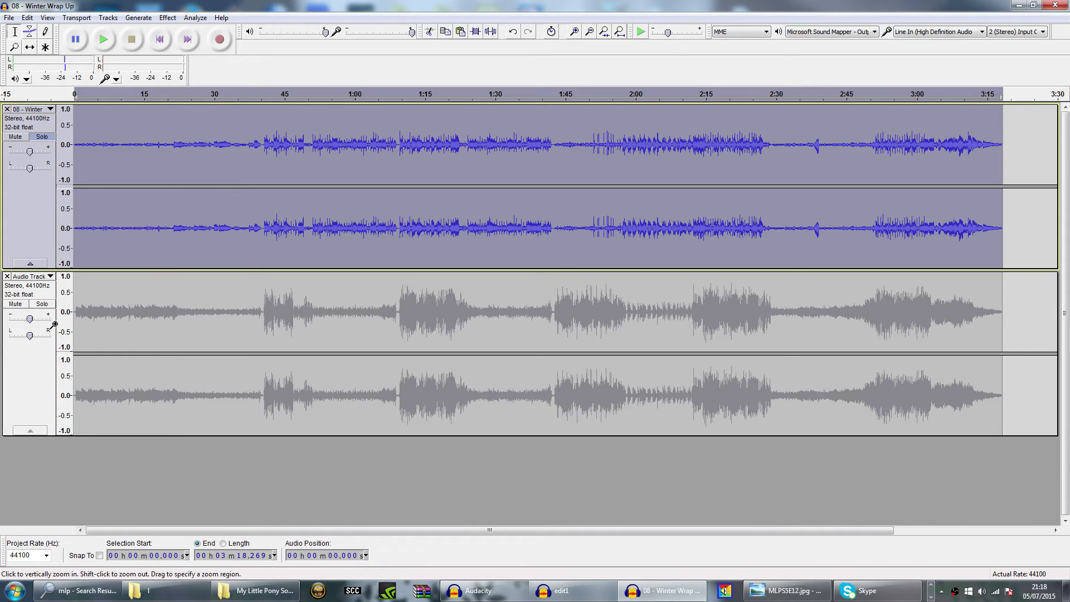
Solo the vocal-removed Audio Track instead of 08 - Winter and play it.
left_click(42, 303)
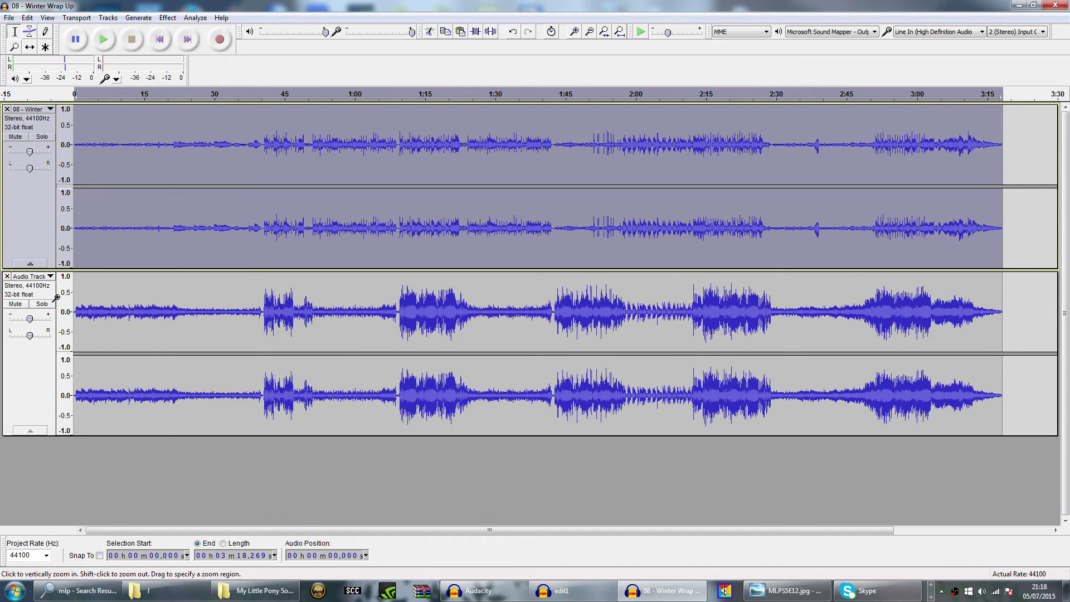
left_click(42, 137)
left_click(105, 41)
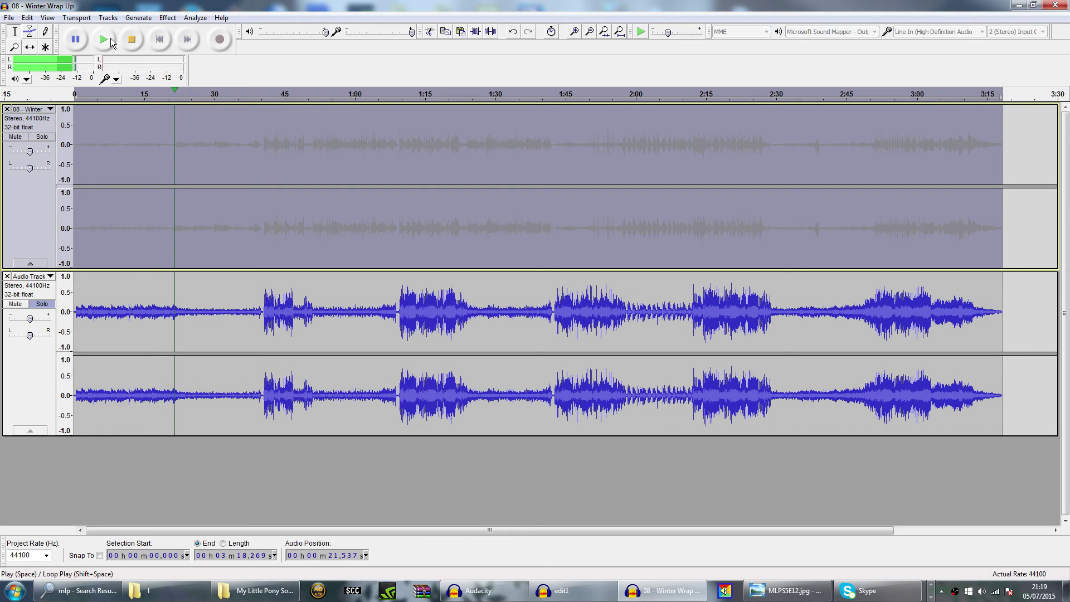
left_click(262, 309)
key("space")
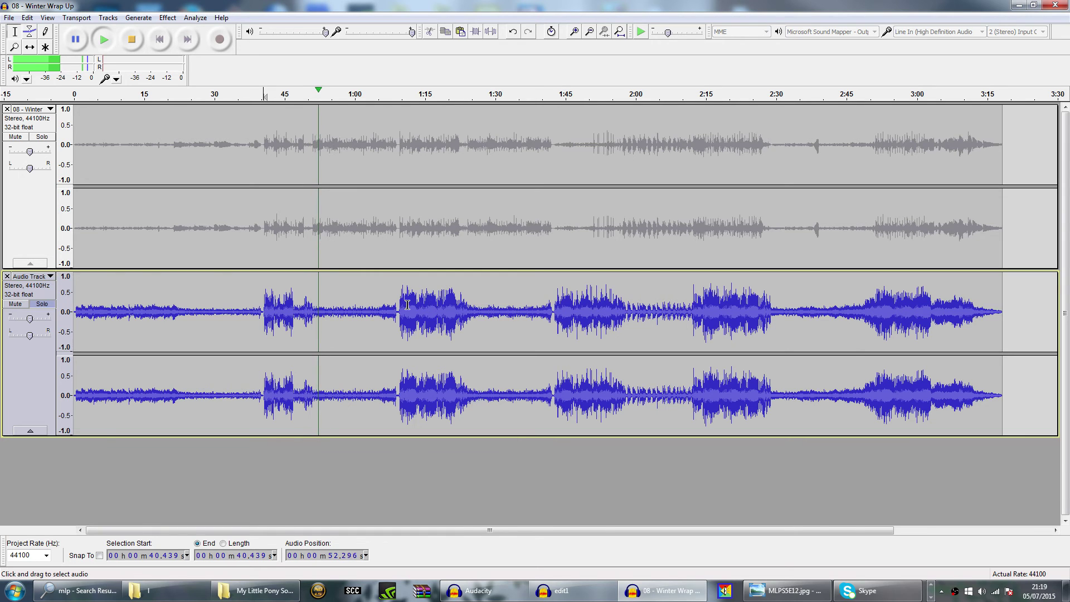
left_click(863, 317)
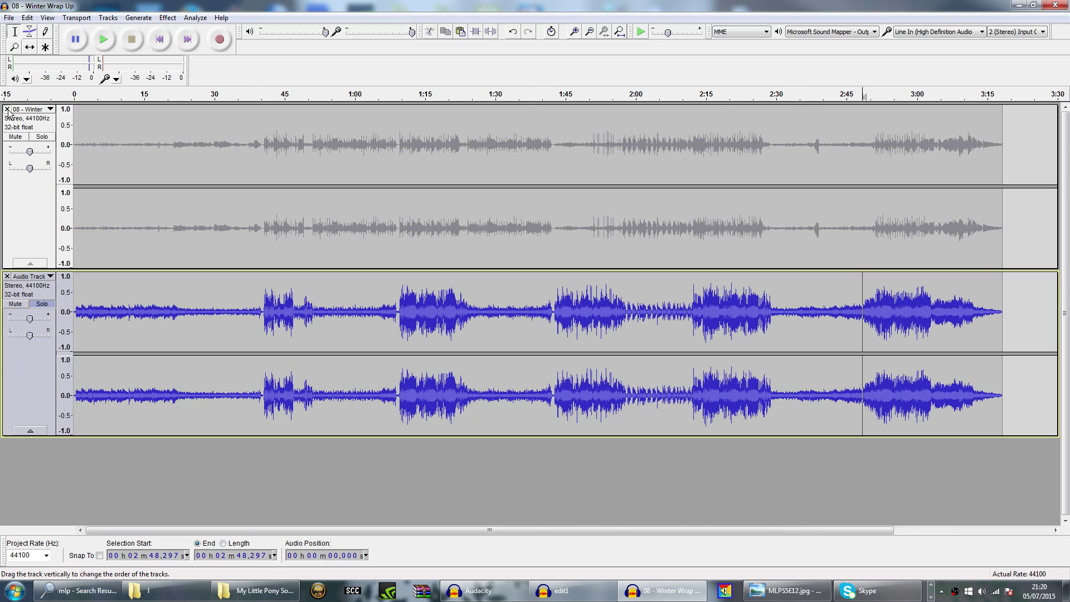
left_click(418, 166)
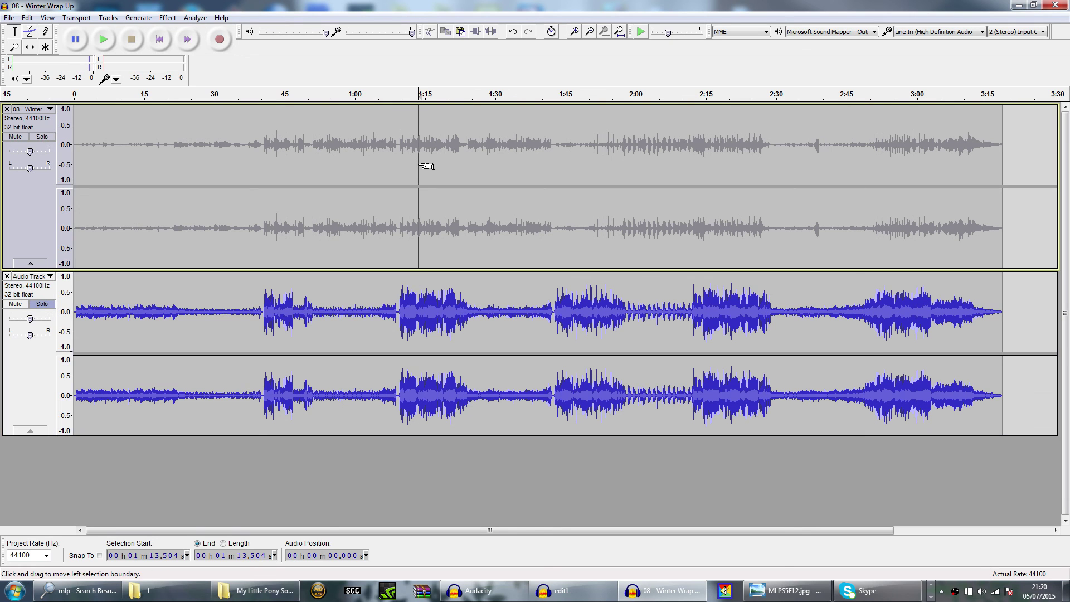